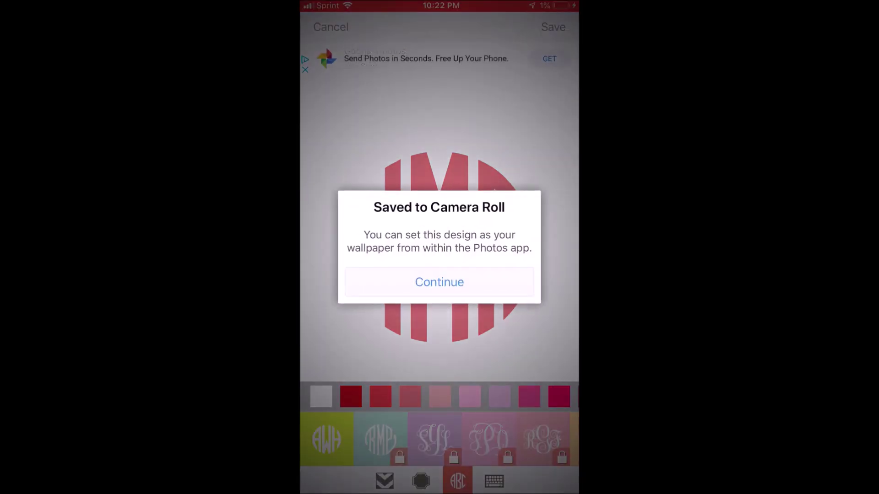
- Dismiss the camera-roll save notice and open Photo May 15, 10 30 33 PM.png in Inkscape as an embedded image with DPI from file
{"action": "left_click", "coordinate": [439, 282]}
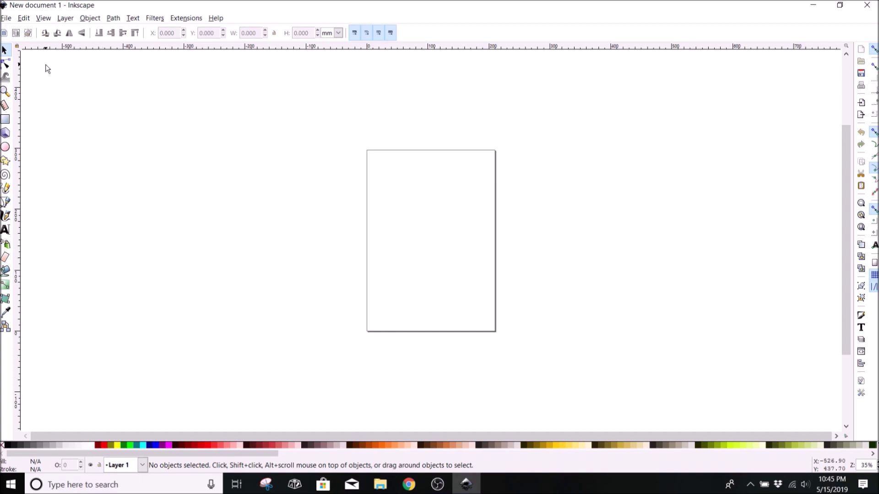
{"action": "left_click", "coordinate": [6, 18]}
{"action": "left_click", "coordinate": [18, 54]}
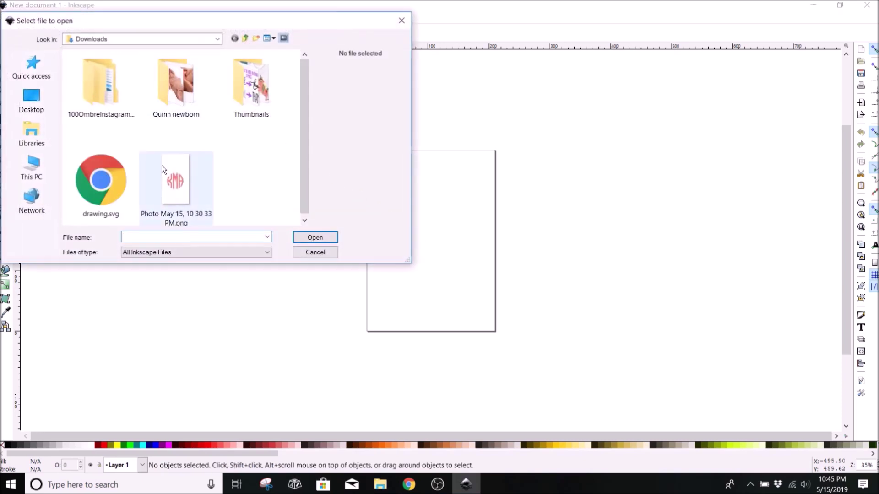
{"action": "double_click", "coordinate": [179, 186]}
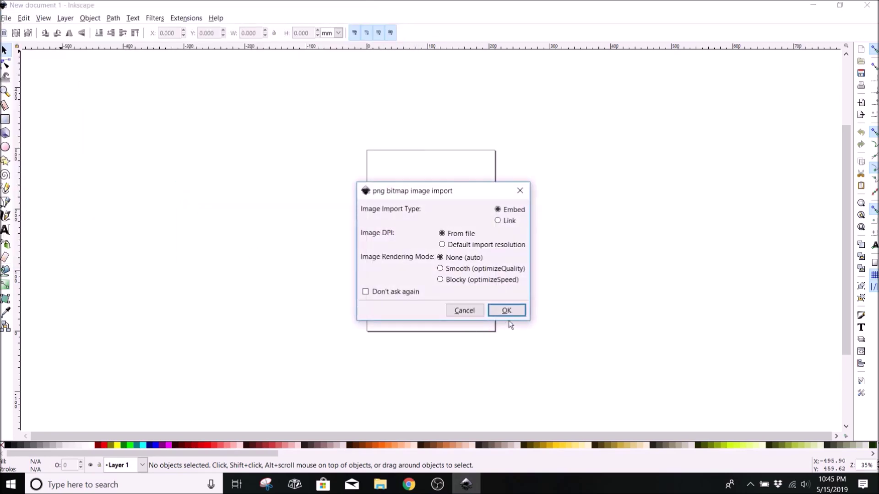
{"action": "left_click", "coordinate": [511, 314]}
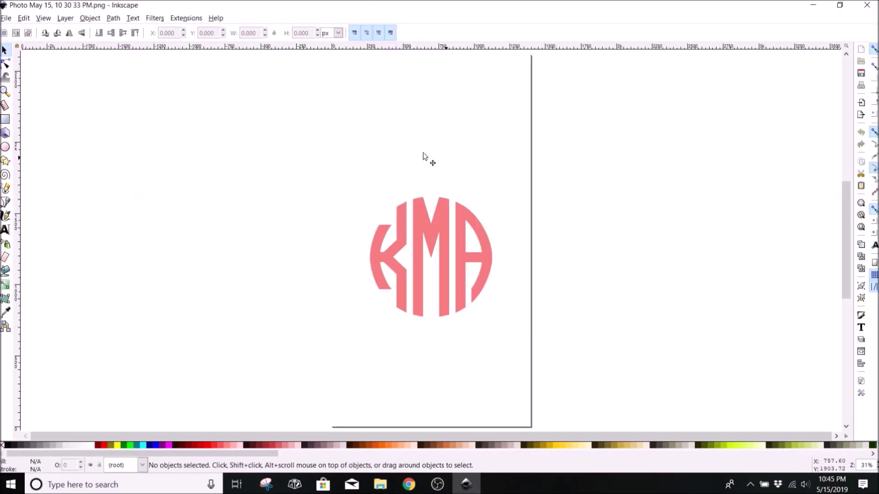
- Set up a bitmap trace of the monogram image with 2 color scans, smoothing and stacking off, and background removal on
{"action": "key", "text": "plus"}
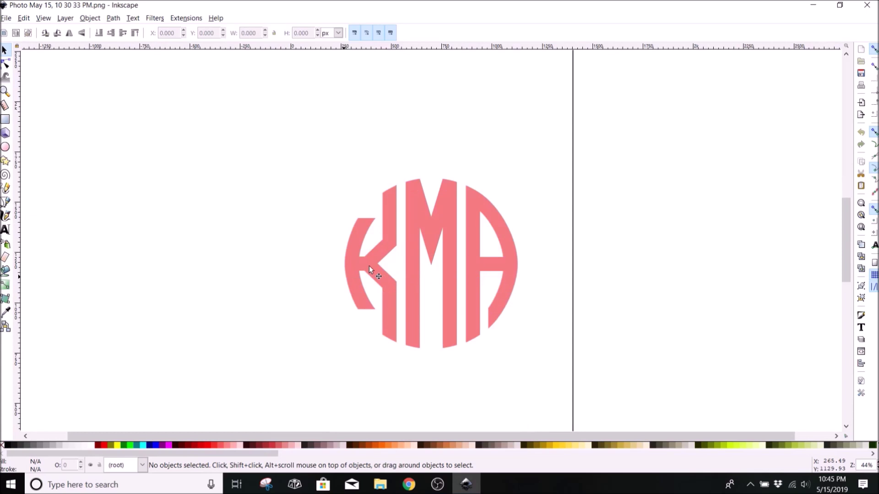
{"action": "key", "text": "plus"}
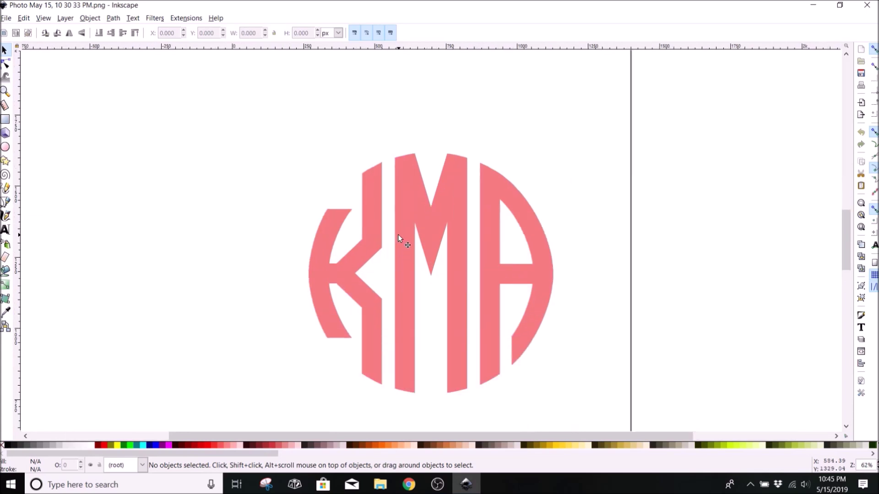
{"action": "scroll", "coordinate": [399, 234], "scroll_direction": "up", "scroll_amount": 2}
{"action": "left_click", "coordinate": [422, 215]}
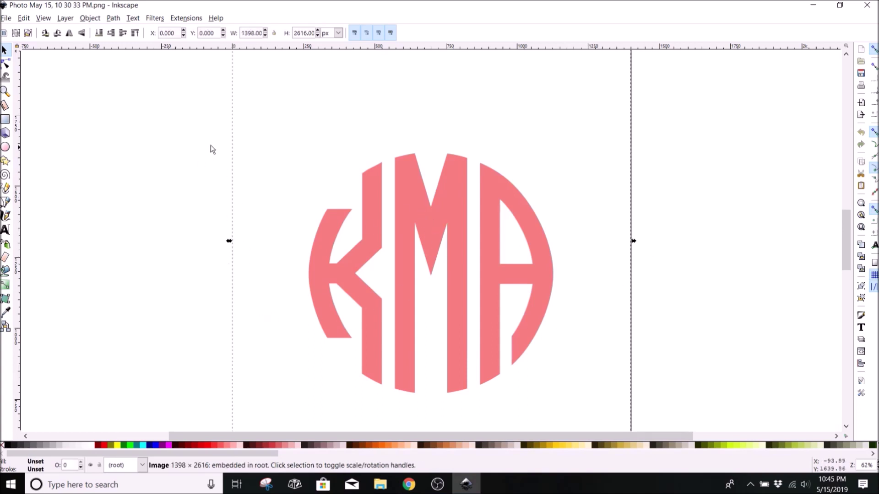
{"action": "left_click", "coordinate": [112, 19]}
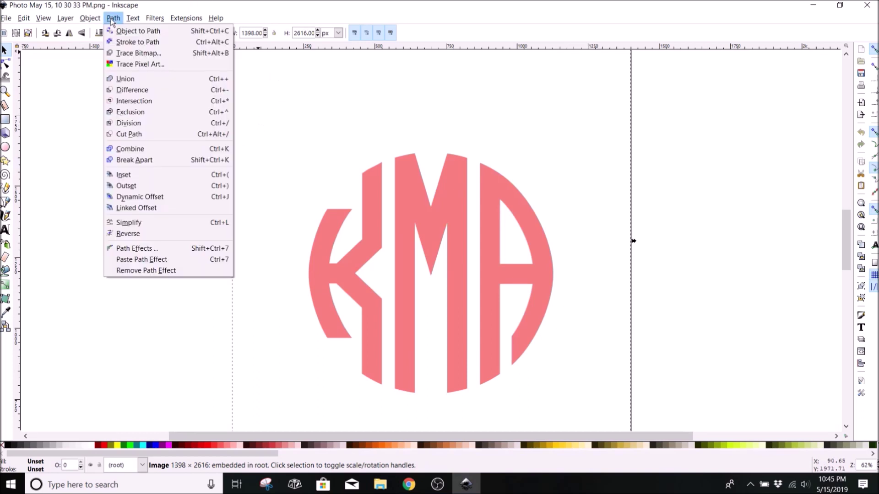
{"action": "left_click", "coordinate": [140, 53]}
{"action": "mouse_move", "coordinate": [756, 10]}
{"action": "left_mouse_down"}
{"action": "mouse_move", "coordinate": [734, 29]}
{"action": "mouse_move", "coordinate": [629, 62]}
{"action": "left_mouse_up"}
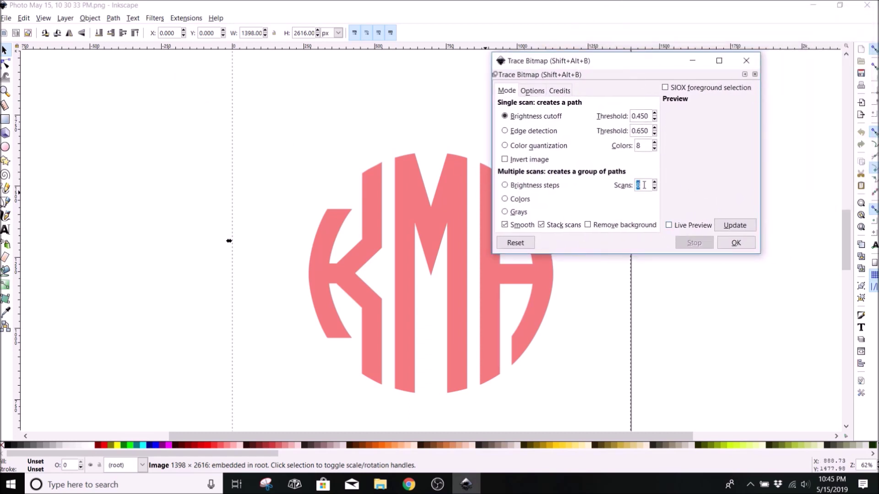
{"action": "type", "text": "2"}
{"action": "left_click", "coordinate": [520, 201]}
{"action": "left_click", "coordinate": [505, 225]}
{"action": "left_click", "coordinate": [553, 226]}
{"action": "left_click", "coordinate": [595, 226]}
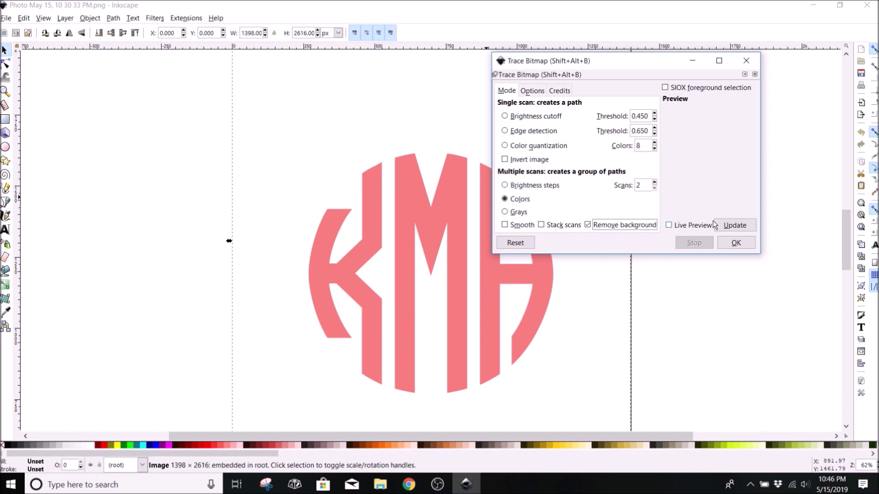
- Preview the monogram trace, run it, and close the trace settings
{"action": "left_click", "coordinate": [734, 226]}
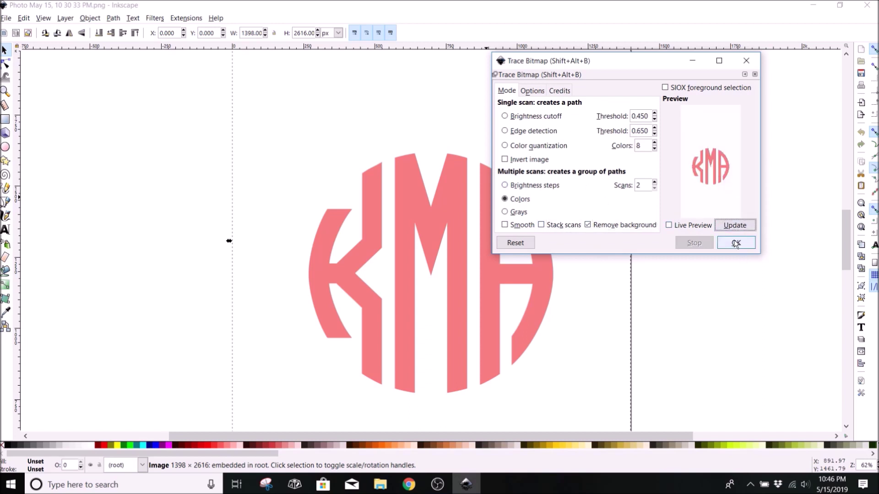
{"action": "left_click", "coordinate": [736, 243]}
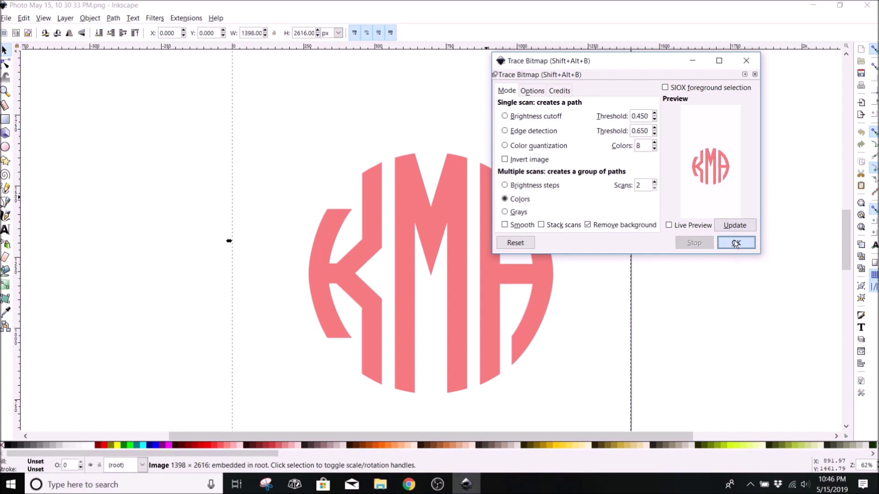
{"action": "left_click", "coordinate": [755, 63]}
- Separate the traced monogram from the original image, delete the original, and move the trace back onto the page
{"action": "left_click_drag", "start_coordinate": [463, 211], "coordinate": [260, 141]}
{"action": "mouse_move", "coordinate": [442, 233]}
{"action": "left_mouse_down"}
{"action": "mouse_move", "coordinate": [494, 216]}
{"action": "mouse_move", "coordinate": [487, 215]}
{"action": "left_mouse_up"}
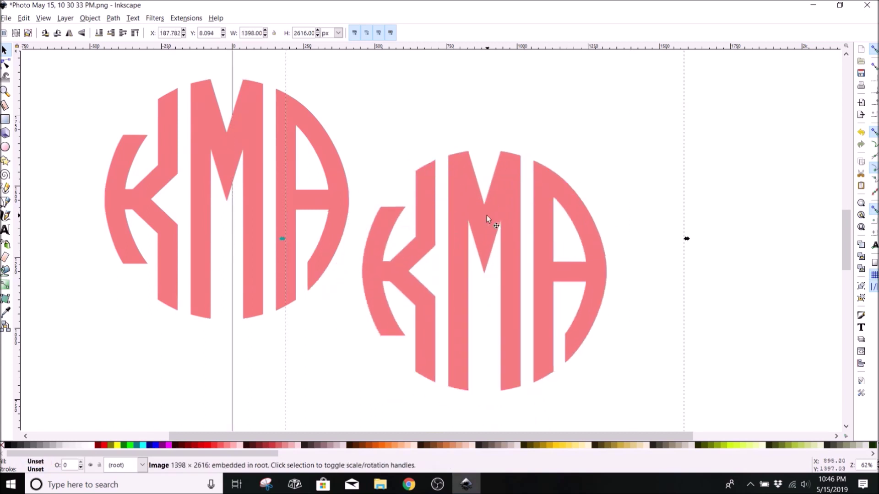
{"action": "key", "text": "Delete"}
{"action": "mouse_move", "coordinate": [228, 164]}
{"action": "left_mouse_down"}
{"action": "mouse_move", "coordinate": [438, 261]}
{"action": "mouse_move", "coordinate": [431, 217]}
{"action": "left_mouse_up"}
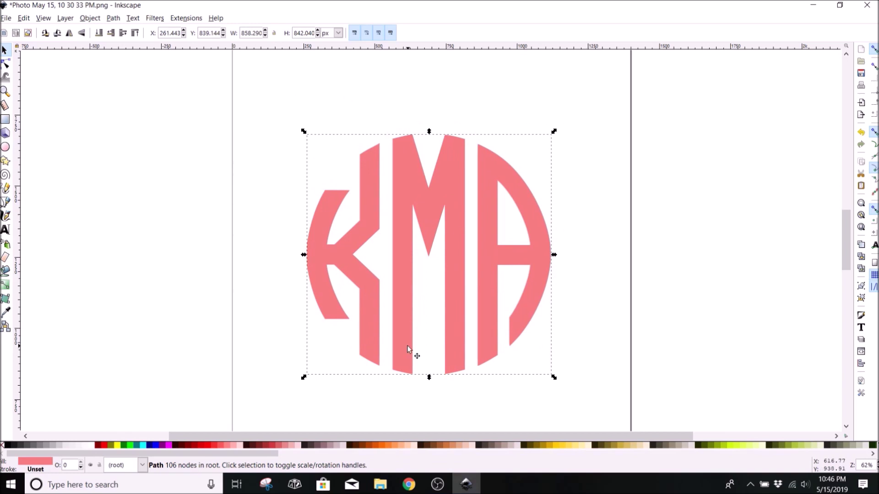
- Create a linked offset of the monogram, fill it black, and adjust it to an outline about 914 px wide overall
{"action": "left_click", "coordinate": [113, 19]}
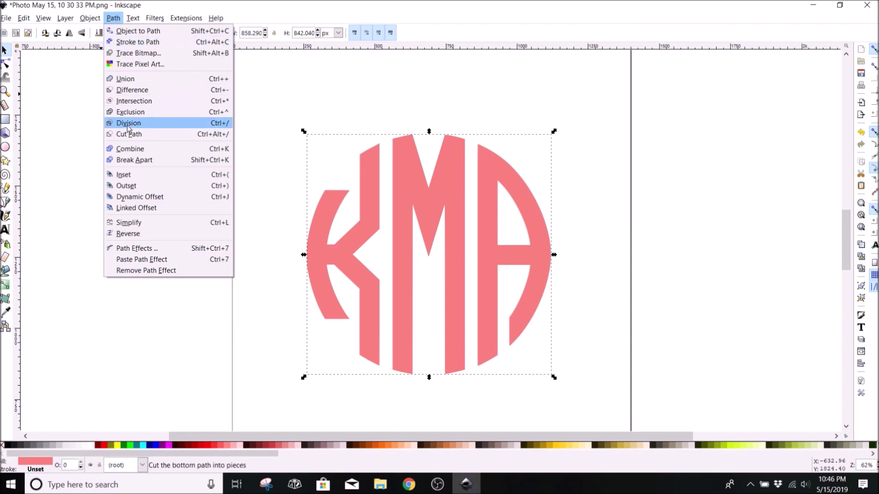
{"action": "left_click", "coordinate": [140, 208]}
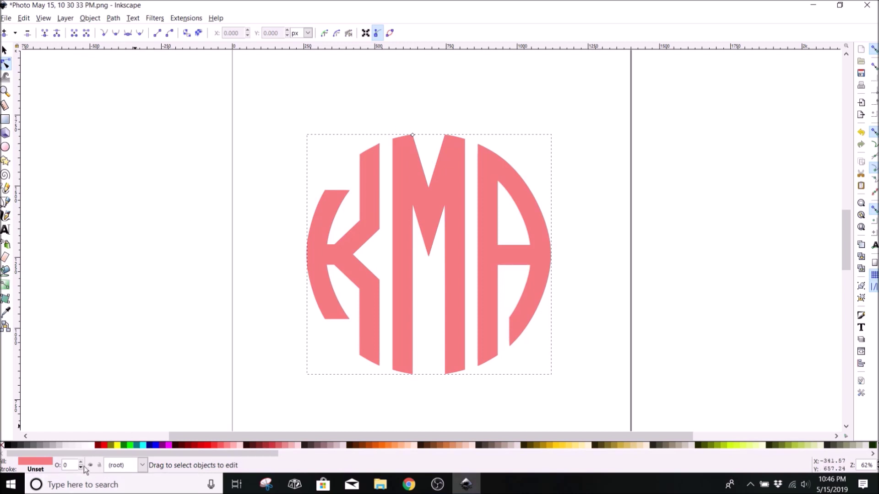
{"action": "left_click", "coordinate": [6, 447]}
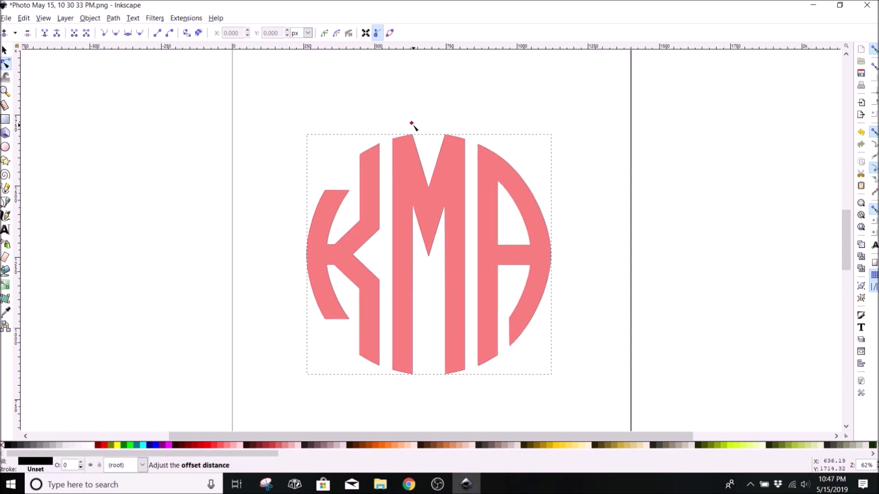
{"action": "left_click_drag", "start_coordinate": [412, 124], "coordinate": [412, 121]}
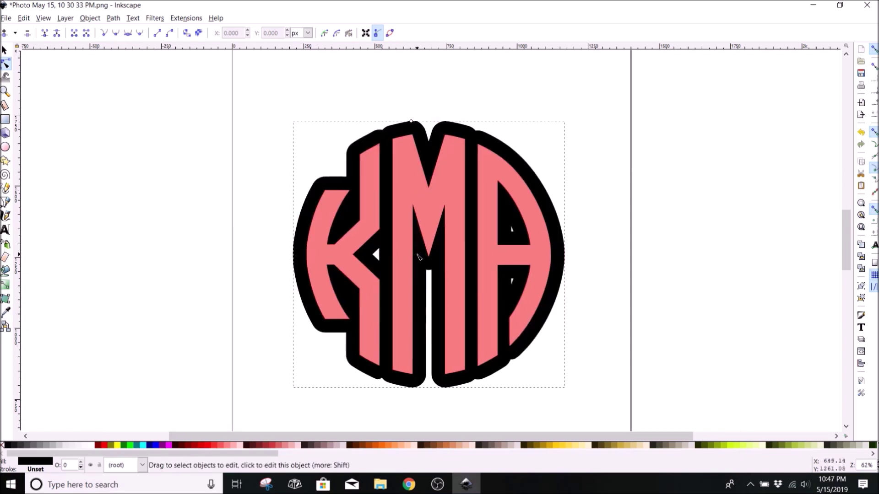
{"action": "key", "text": "minus"}
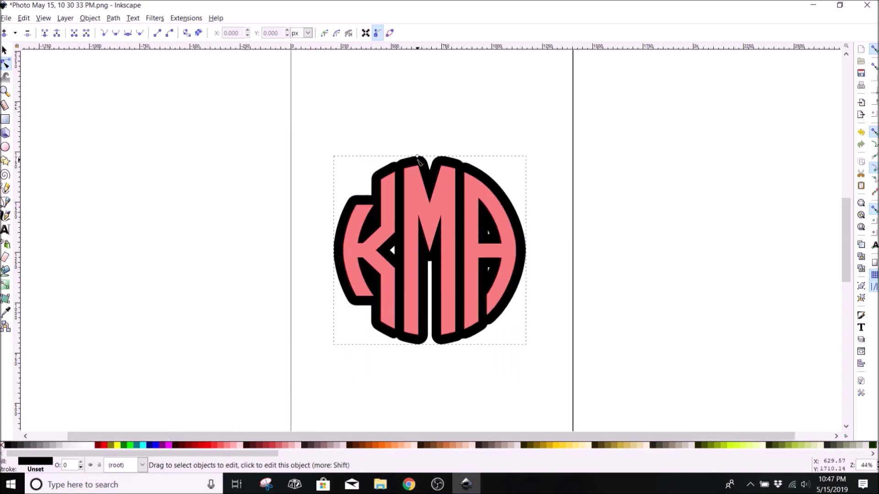
{"action": "left_click_drag", "start_coordinate": [418, 158], "coordinate": [417, 161]}
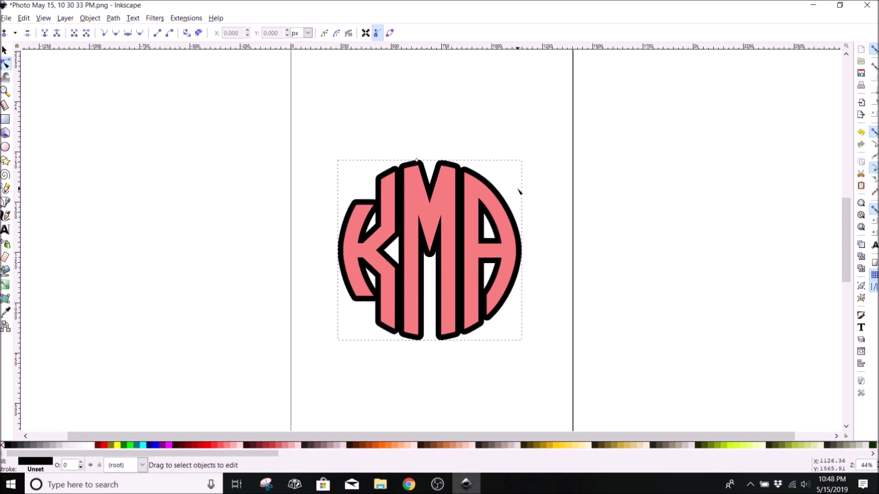
{"action": "key", "text": "Escape"}
- Select the pink monogram together with its black offset and convert both objects to paths
{"action": "left_click", "coordinate": [6, 52]}
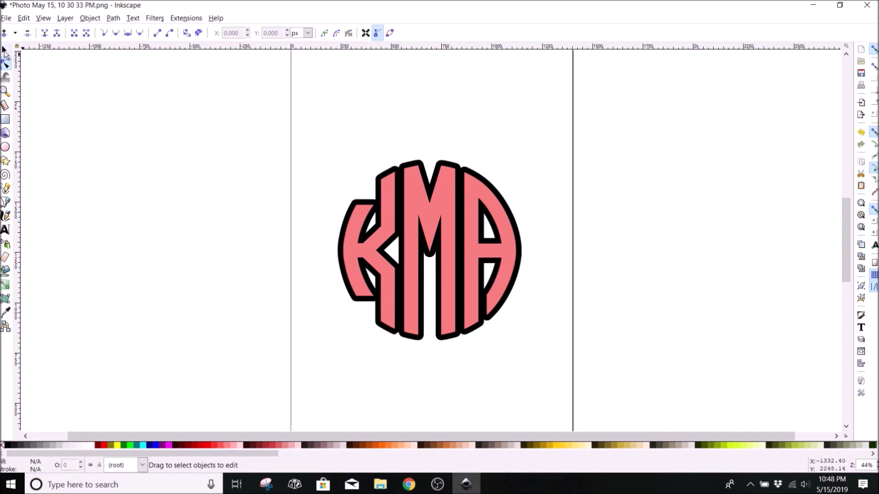
{"action": "left_click_drag", "start_coordinate": [283, 114], "coordinate": [565, 372]}
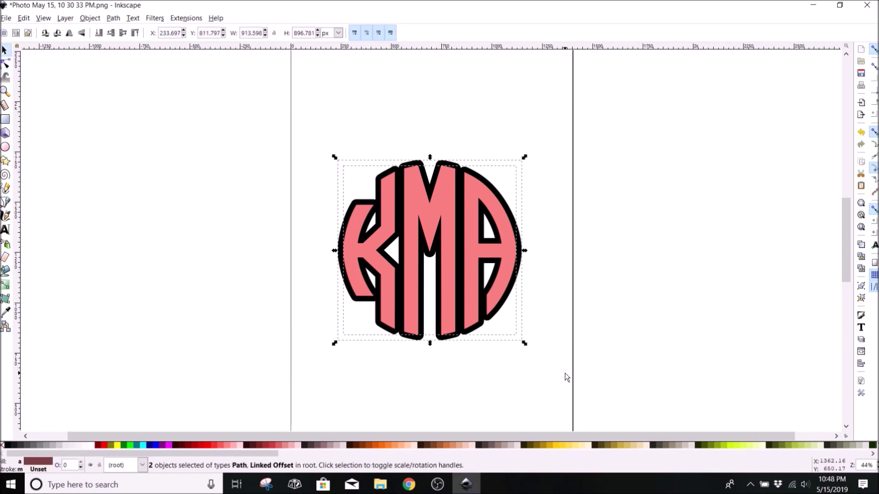
{"action": "left_click", "coordinate": [114, 18]}
{"action": "left_click", "coordinate": [137, 30]}
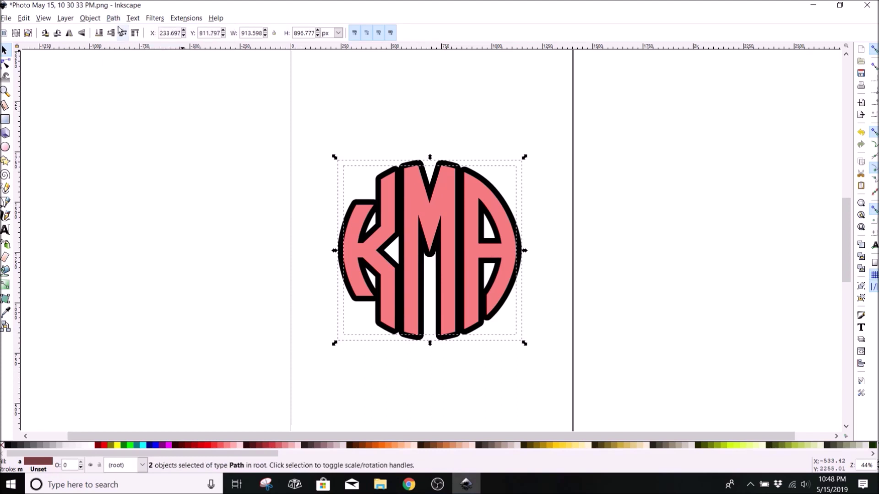
- Move the pink letters off the black outline to check that the layers are separate, and undo the move
{"action": "left_click", "coordinate": [289, 139]}
{"action": "left_click_drag", "start_coordinate": [474, 260], "coordinate": [277, 234]}
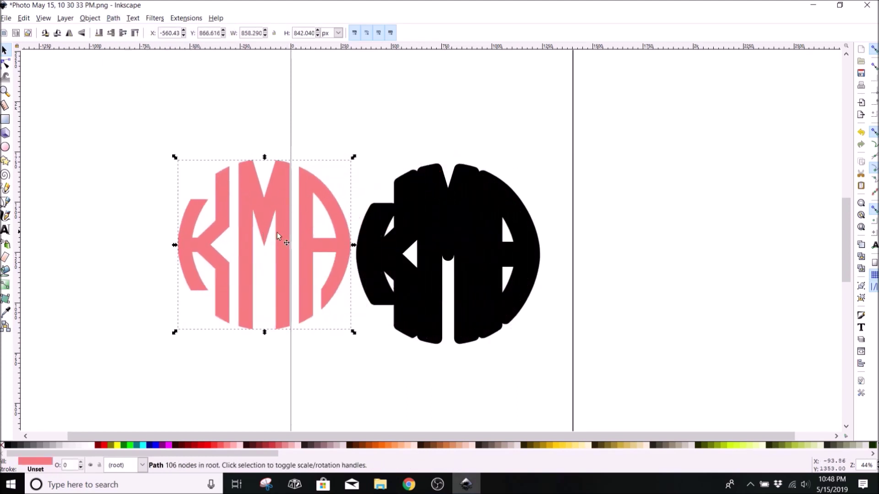
{"action": "left_click_drag", "start_coordinate": [440, 239], "coordinate": [459, 249]}
{"action": "key", "text": "ctrl+z"}
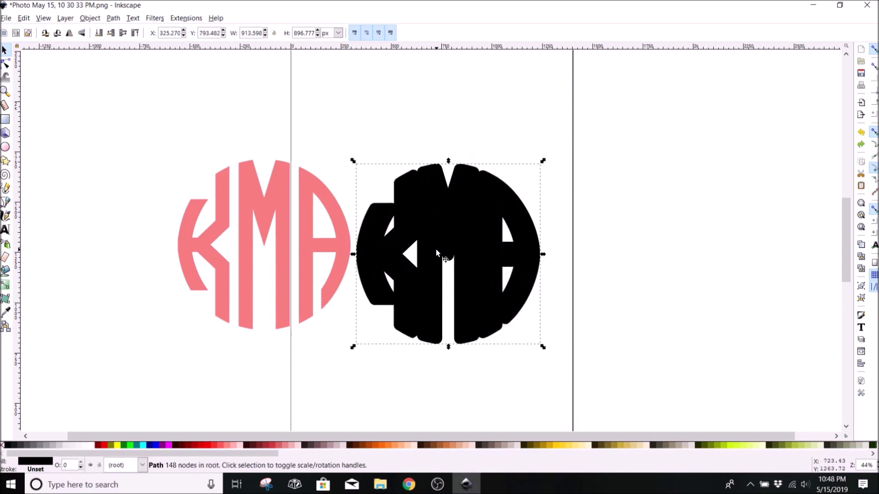
{"action": "key", "text": "ctrl+z"}
- Select both monogram layers and save the design in Downloads as the Plain SVG file Photo May 15, 10 30 33 PM.svg
{"action": "left_click", "coordinate": [295, 128]}
{"action": "left_click_drag", "start_coordinate": [295, 119], "coordinate": [598, 375]}
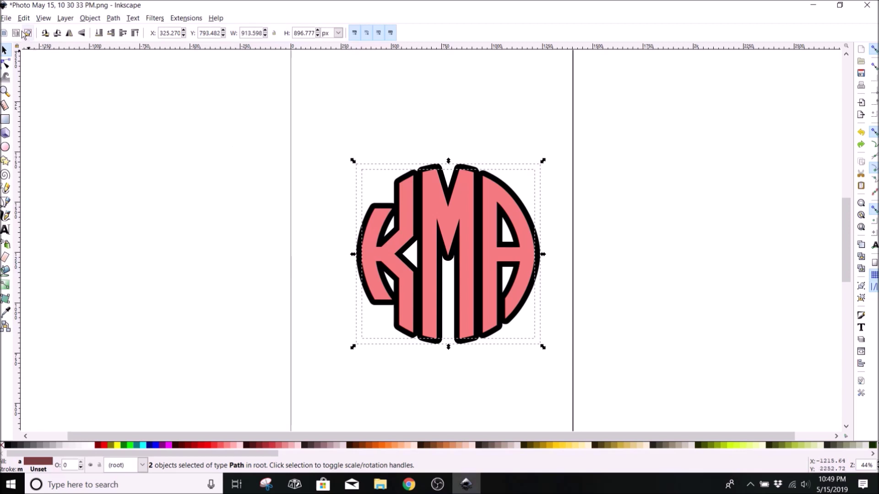
{"action": "left_click", "coordinate": [6, 20]}
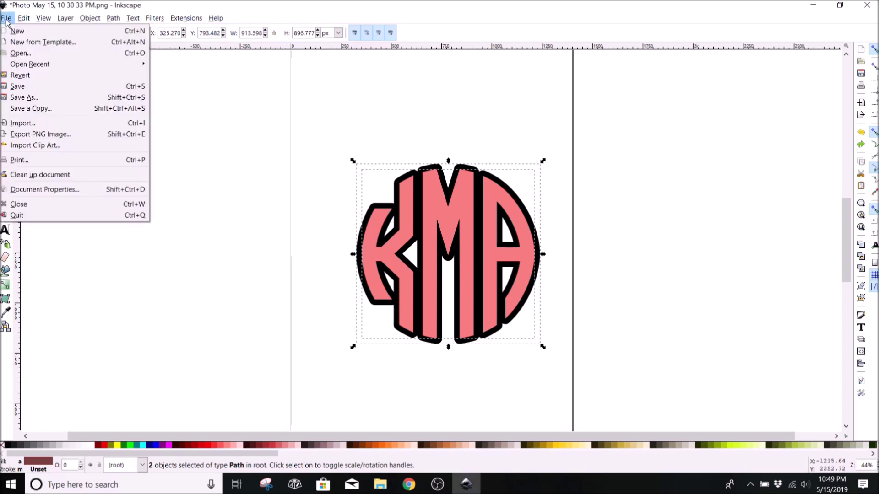
{"action": "left_click", "coordinate": [23, 98]}
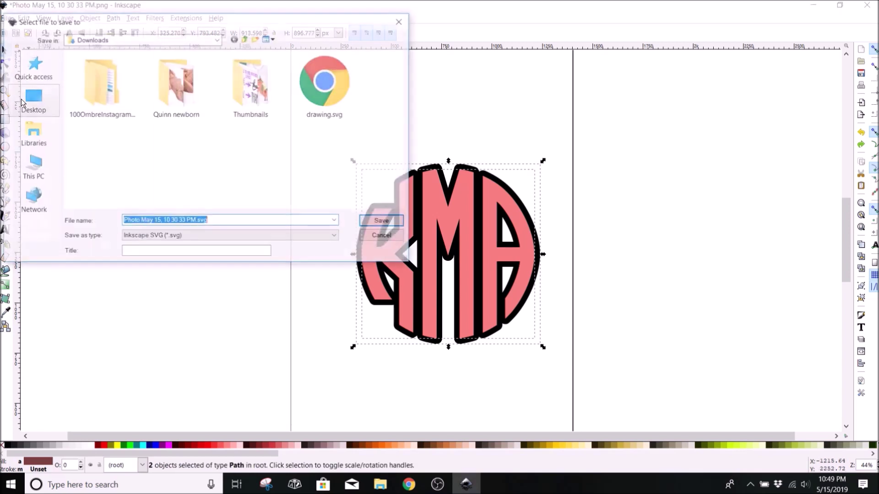
{"action": "left_click", "coordinate": [196, 236]}
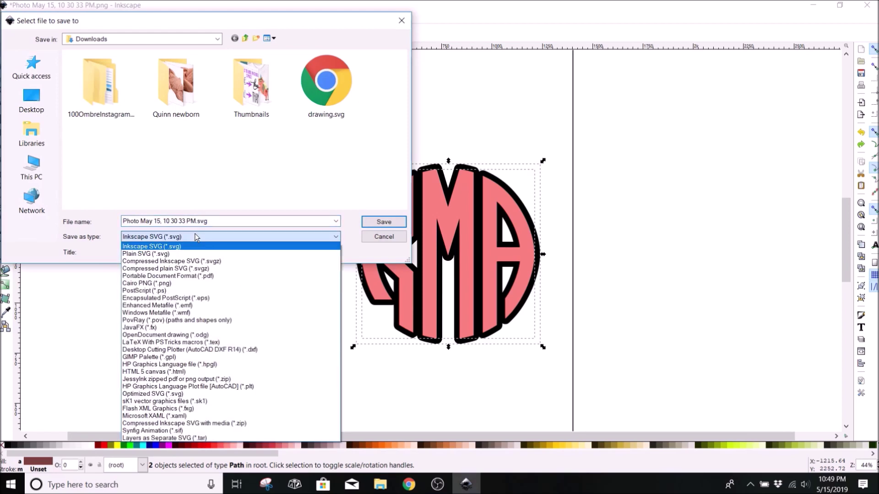
{"action": "left_click", "coordinate": [180, 254]}
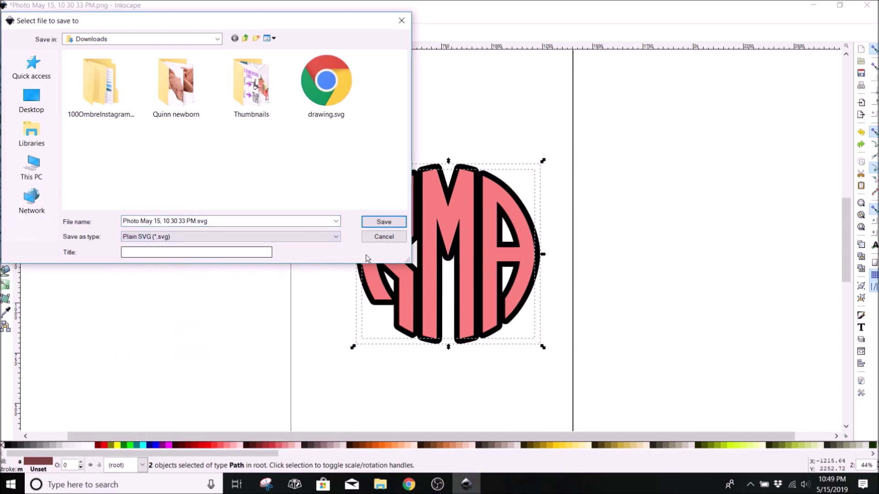
{"action": "left_click", "coordinate": [384, 221]}
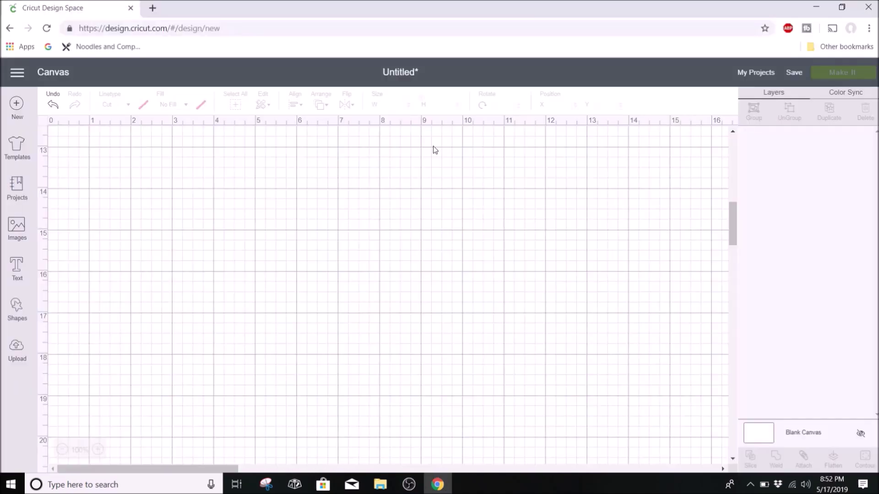
- In Cricut Design Space, upload Photo May 15, 10 30 33 PM.svg from Downloads as a new image
{"action": "left_click", "coordinate": [16, 352]}
{"action": "left_click", "coordinate": [237, 257]}
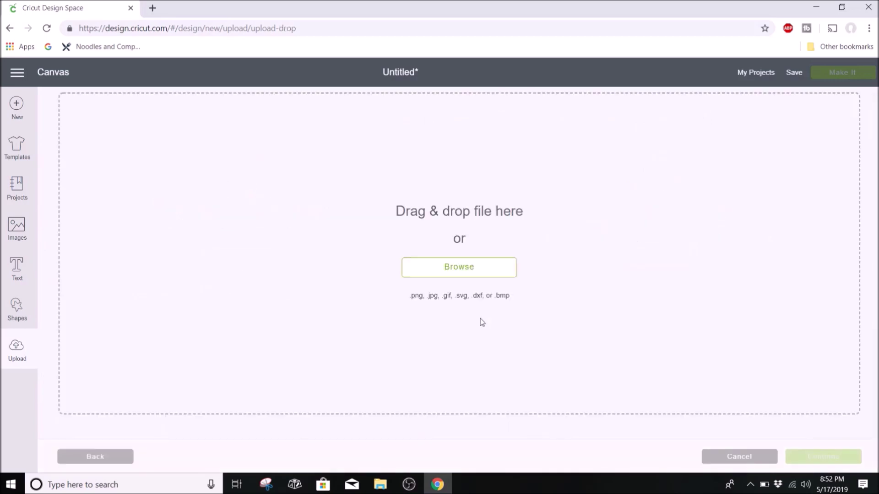
{"action": "left_click", "coordinate": [467, 269]}
{"action": "scroll", "coordinate": [437, 208], "scroll_direction": "down", "scroll_amount": 5}
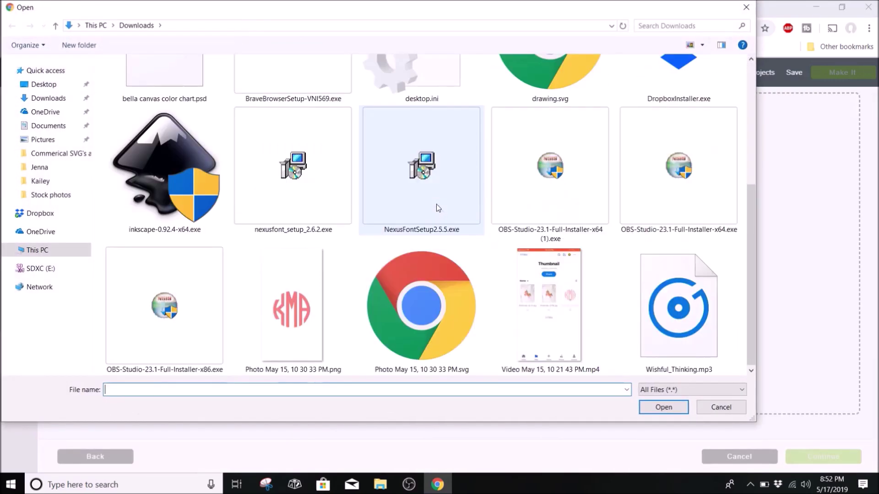
{"action": "double_click", "coordinate": [442, 352]}
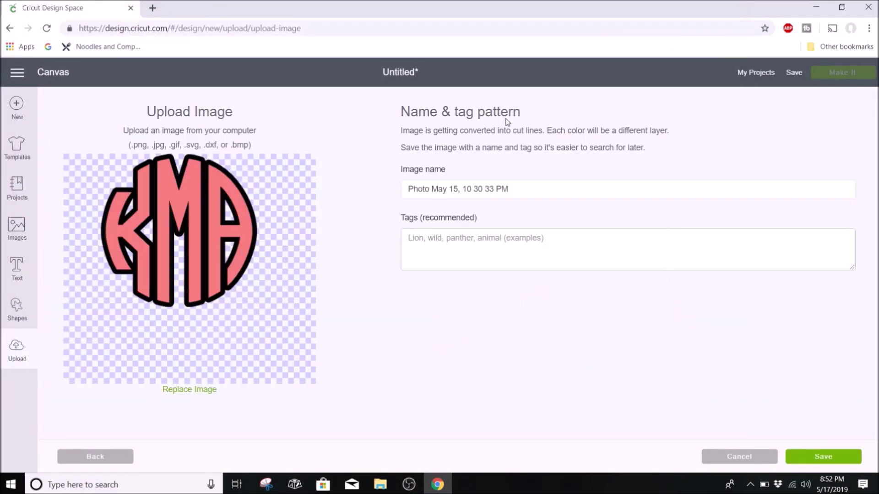
- Name the uploaded image monogram and save it to the uploaded images
{"action": "double_click", "coordinate": [459, 189]}
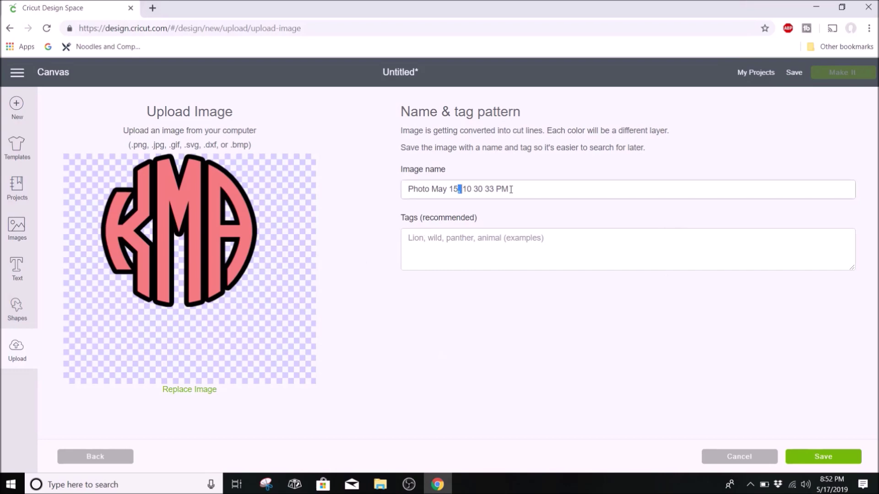
{"action": "left_click_drag", "start_coordinate": [509, 189], "coordinate": [271, 183]}
{"action": "type", "text": "monogram"}
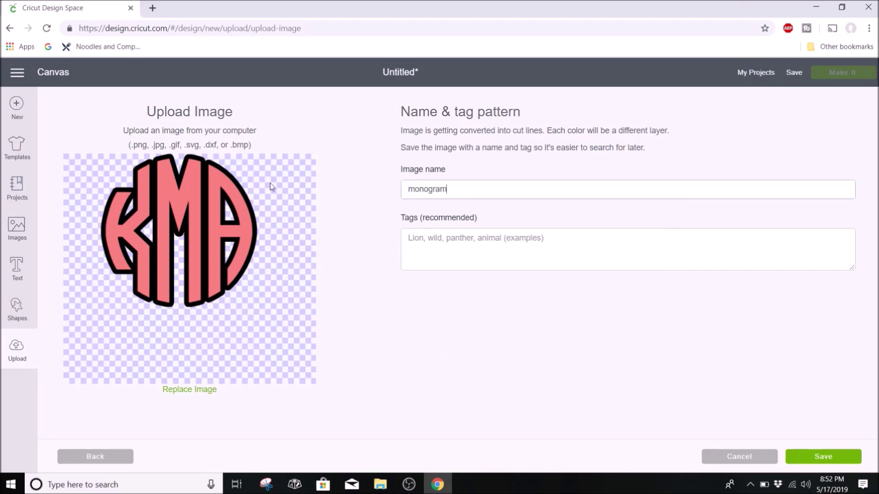
{"action": "left_click", "coordinate": [798, 460]}
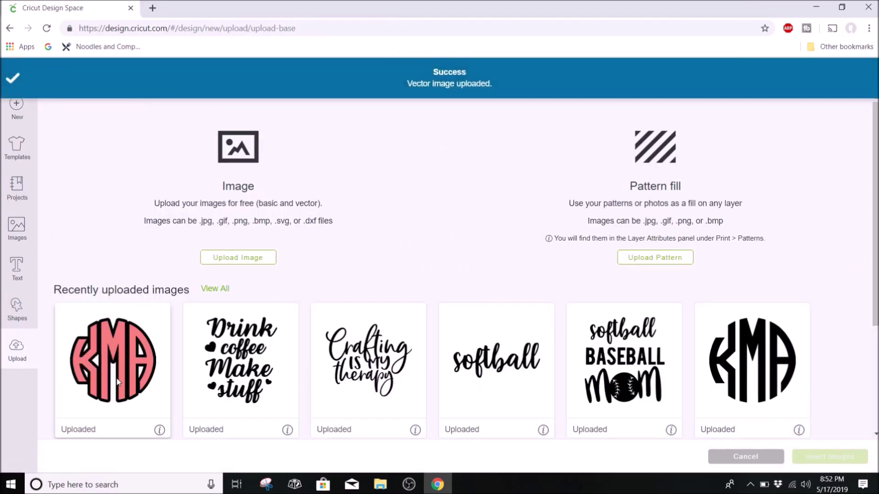
- Insert the newly uploaded pink-and-black monogram onto the canvas and move it to about X 1.8, Y 12.5
{"action": "left_click", "coordinate": [137, 382]}
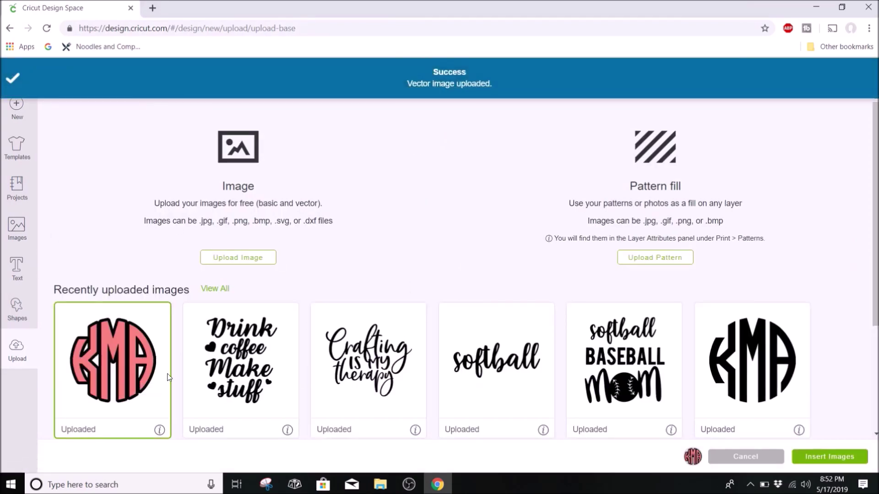
{"action": "left_click", "coordinate": [846, 457]}
{"action": "left_click_drag", "start_coordinate": [721, 347], "coordinate": [553, 302]}
{"action": "left_click_drag", "start_coordinate": [498, 260], "coordinate": [503, 288]}
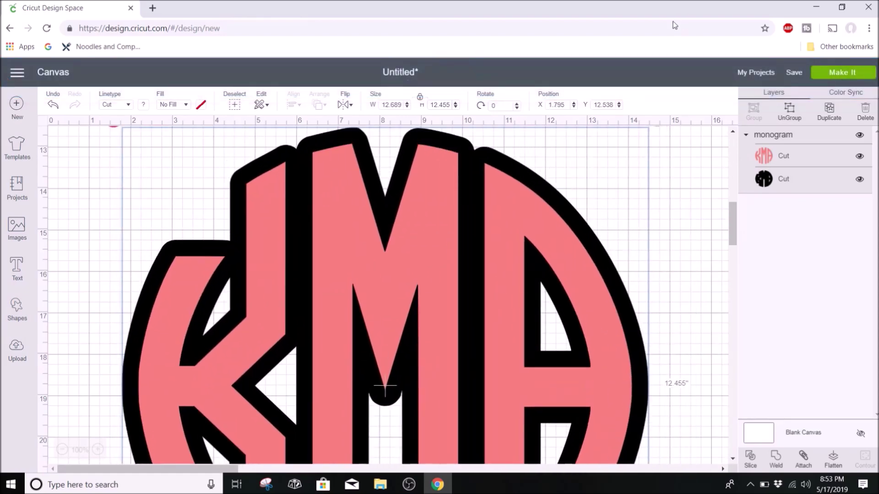
- Set the monogram's height to 5 inches and move it to about X 4.7, Y 13.6 on the canvas
{"action": "left_click", "coordinate": [439, 104]}
{"action": "type", "text": "5"}
{"action": "key", "text": "Return"}
{"action": "left_click_drag", "start_coordinate": [228, 223], "coordinate": [348, 270]}
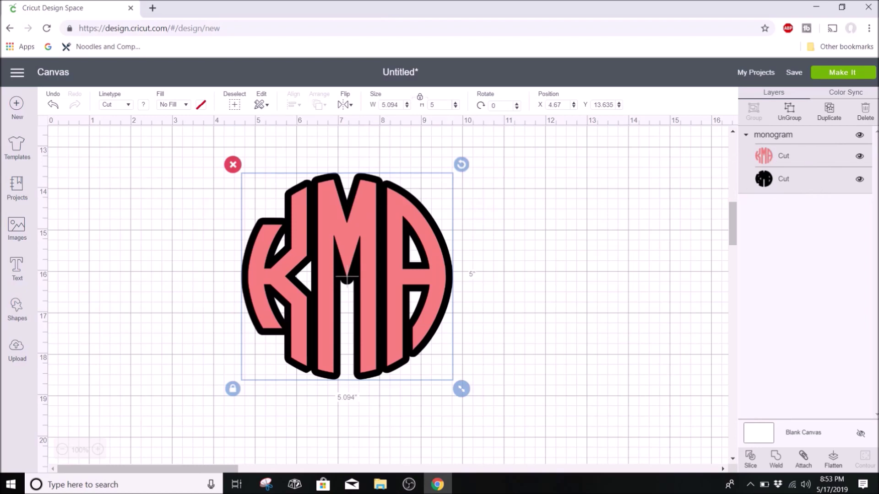
- Prepare the project for cutting with Mirror on for both the pink and black mats, and continue to the cut setup
{"action": "left_click", "coordinate": [845, 74]}
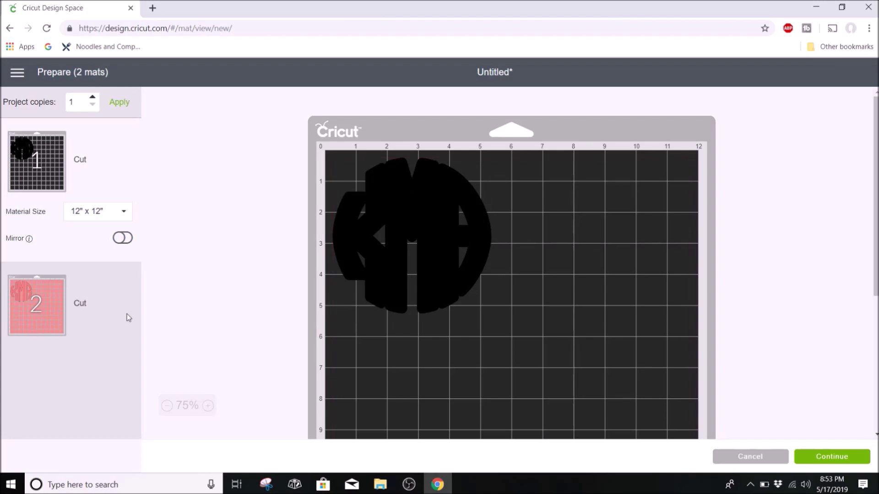
{"action": "left_click", "coordinate": [28, 306]}
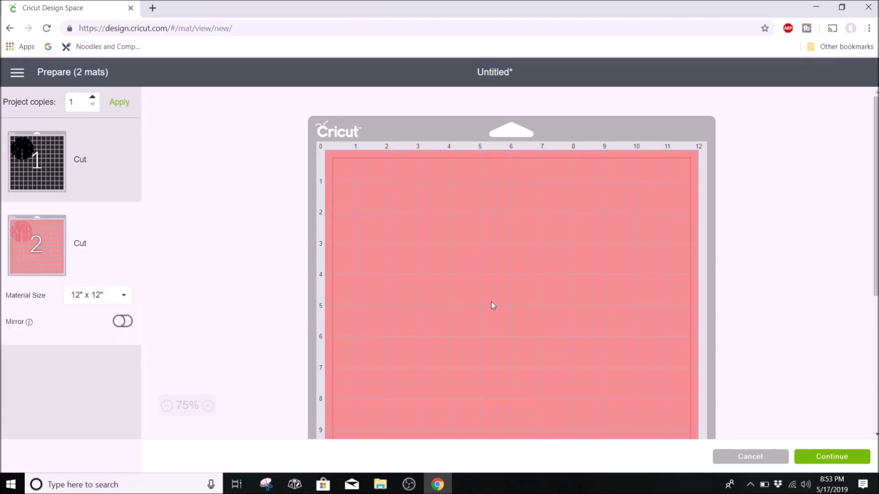
{"action": "left_click", "coordinate": [128, 326]}
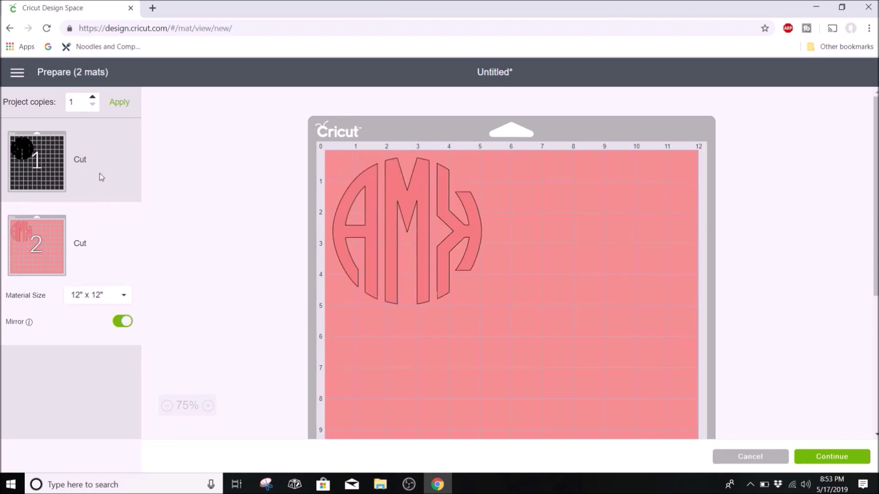
{"action": "left_click", "coordinate": [102, 177]}
{"action": "left_click", "coordinate": [127, 243]}
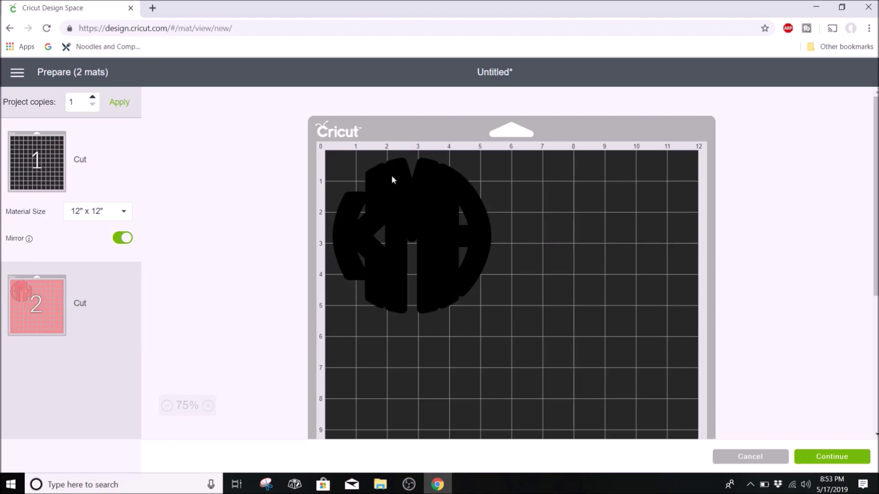
{"action": "left_click", "coordinate": [833, 456]}
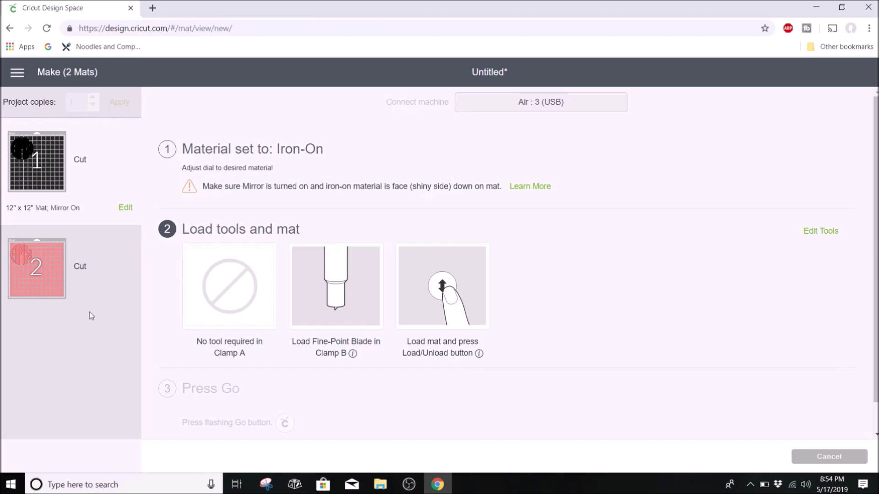
{"action": "mouse_move", "coordinate": [24, 274]}
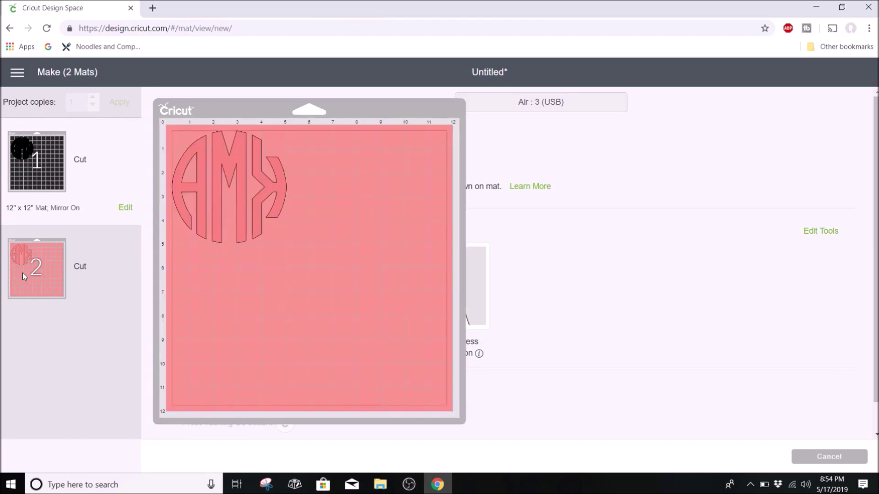